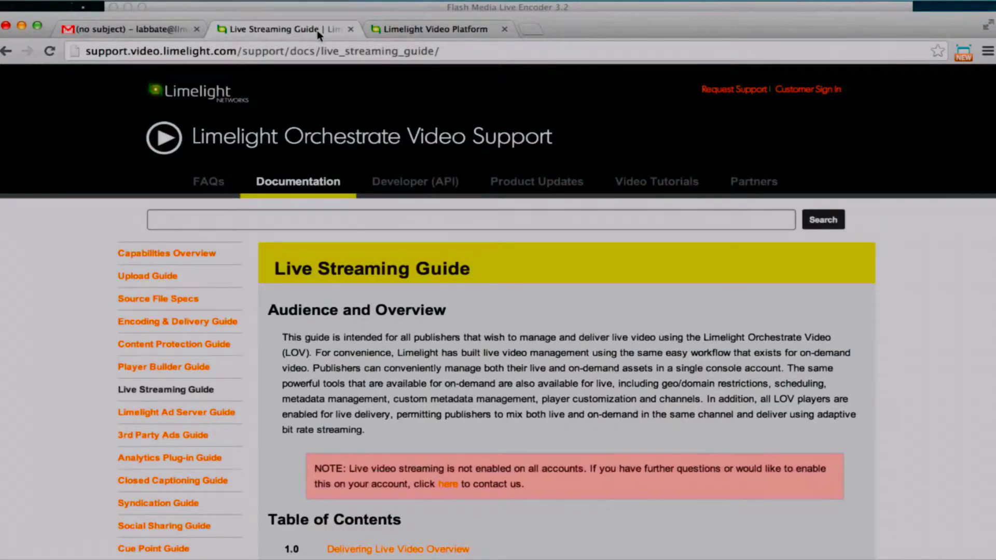
- Bring the Flash Media Live Encoder window to the front
left_click(584, 4)
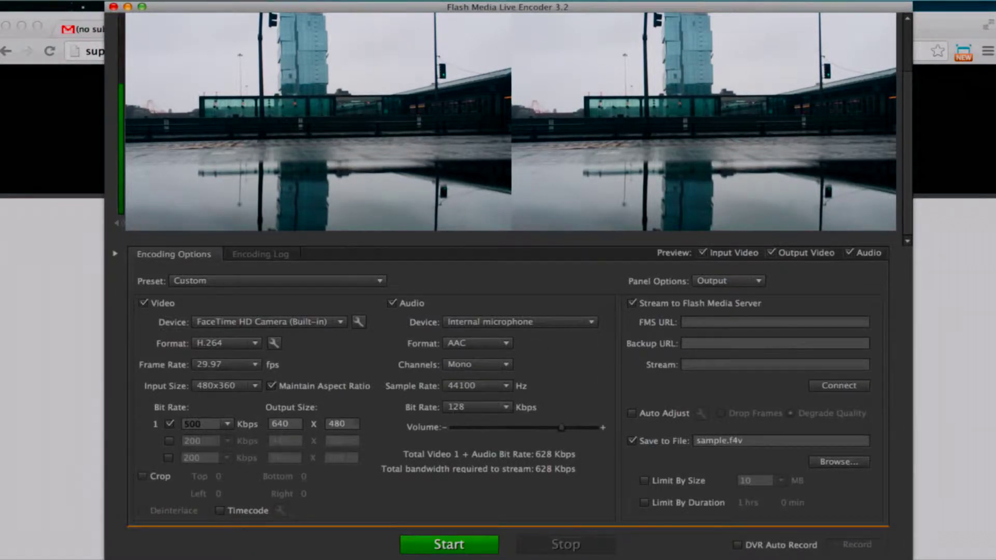
left_click(944, 26)
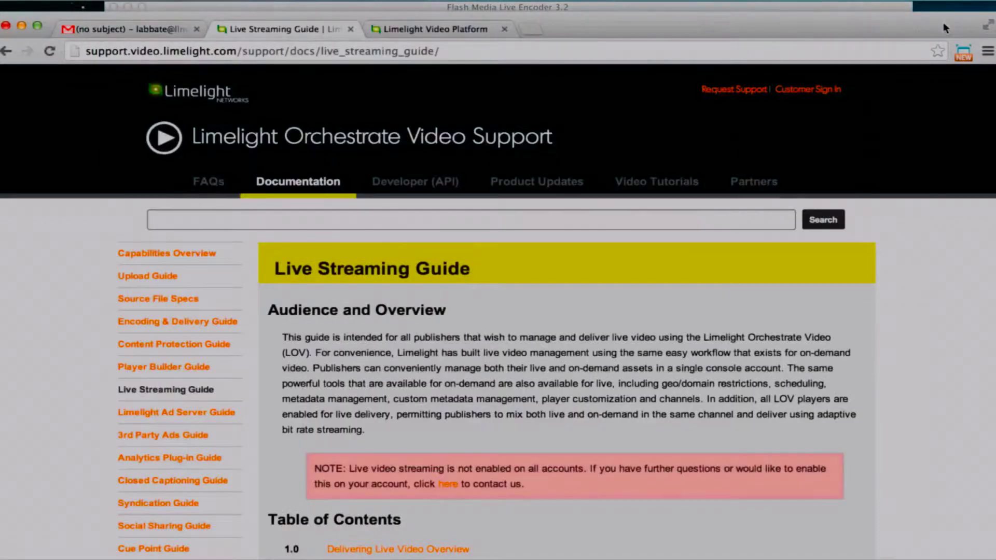
- Switch to the Limelight media library and reveal the Add Live Stream option beside Upload Media
left_click(452, 29)
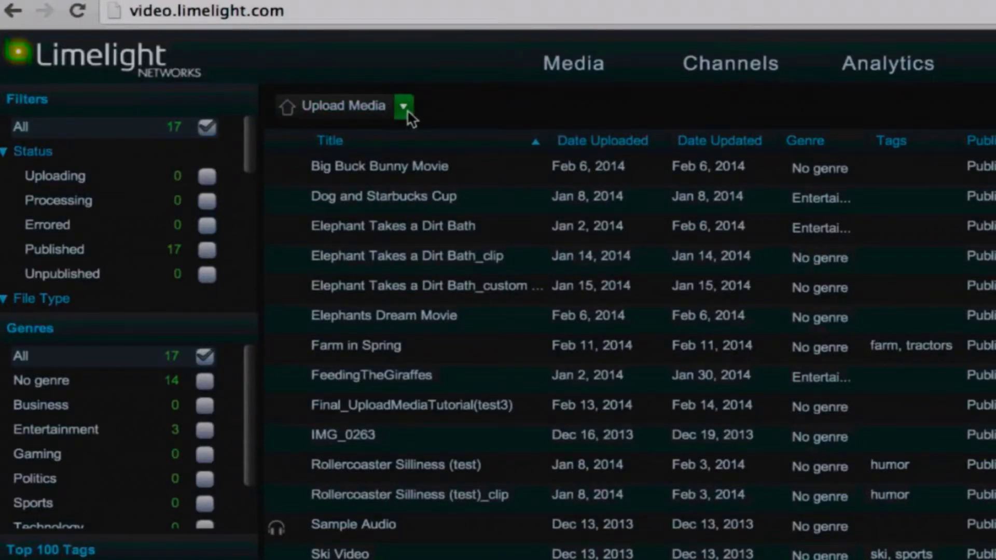
left_click(406, 109)
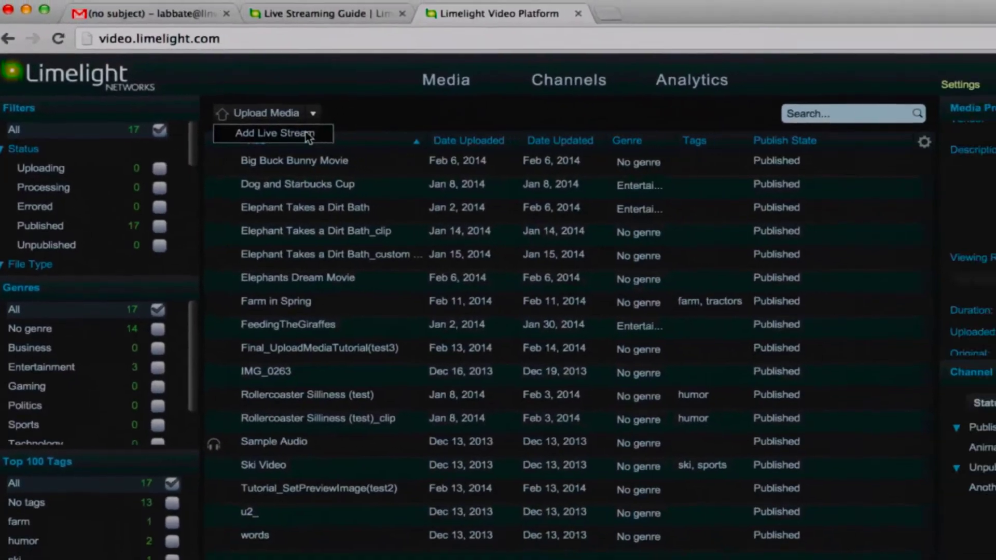
- Add a live stream titled '****My Live Stream' at 500 kbps (was 700) with San Jose, CA encoder
left_click(397, 136)
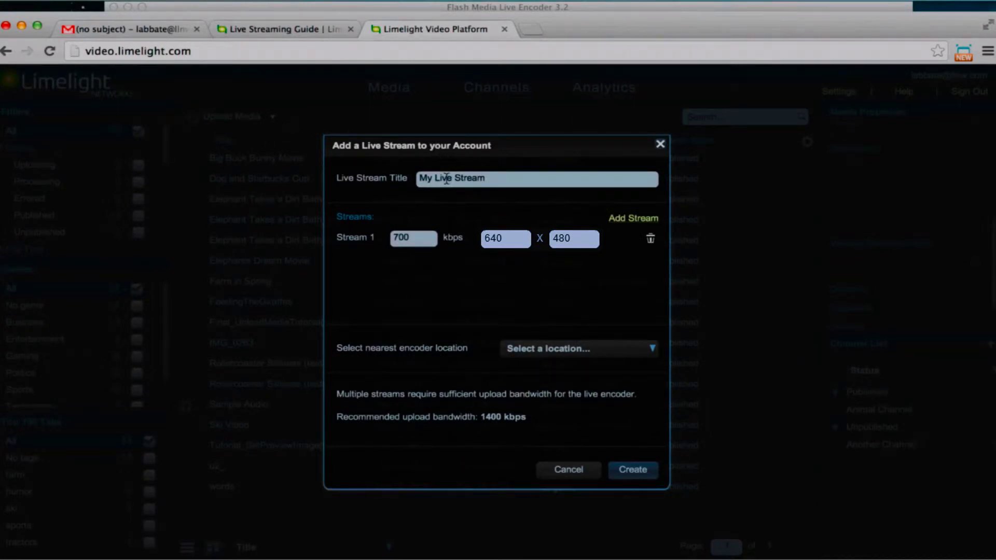
left_click(420, 178)
type("****")
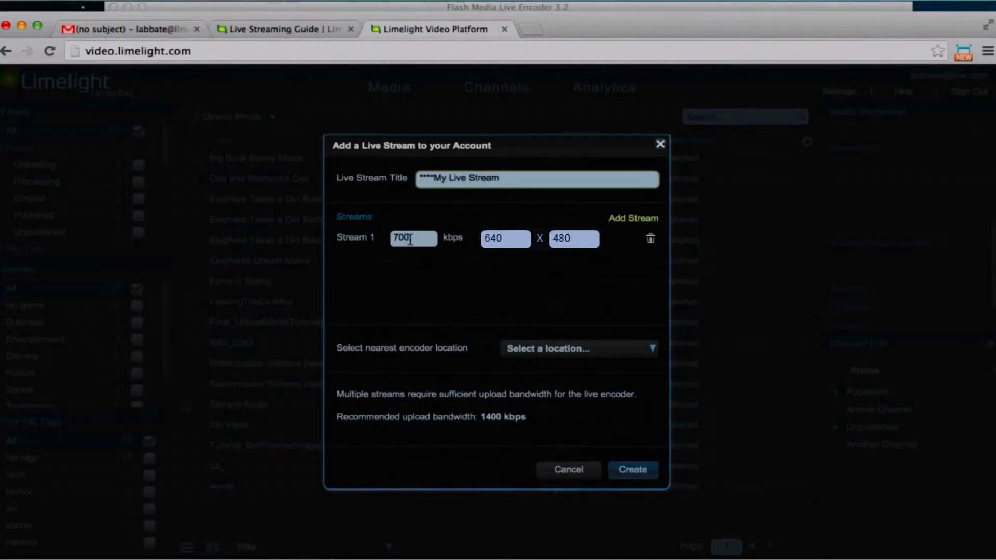
left_click_drag(410, 239, 390, 238)
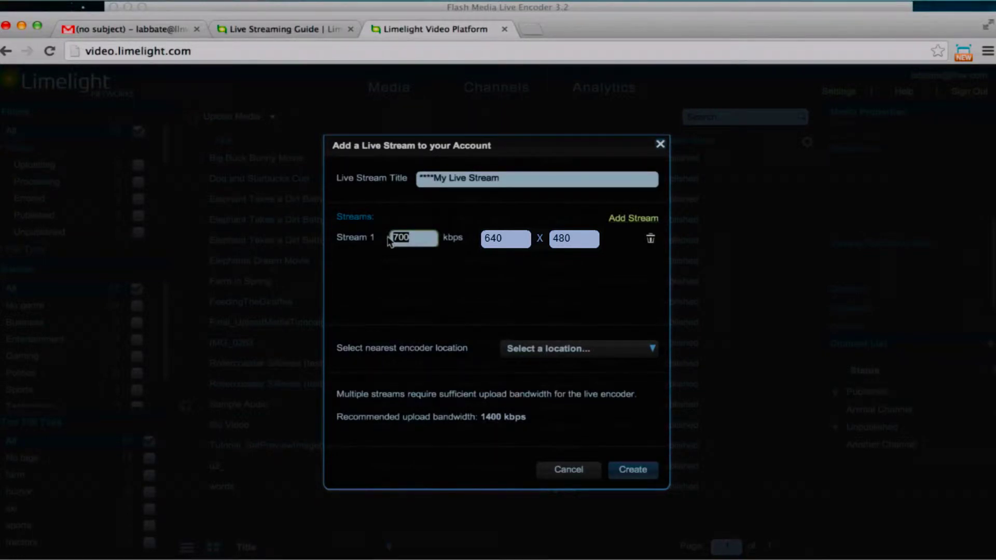
type("500")
left_click(652, 349)
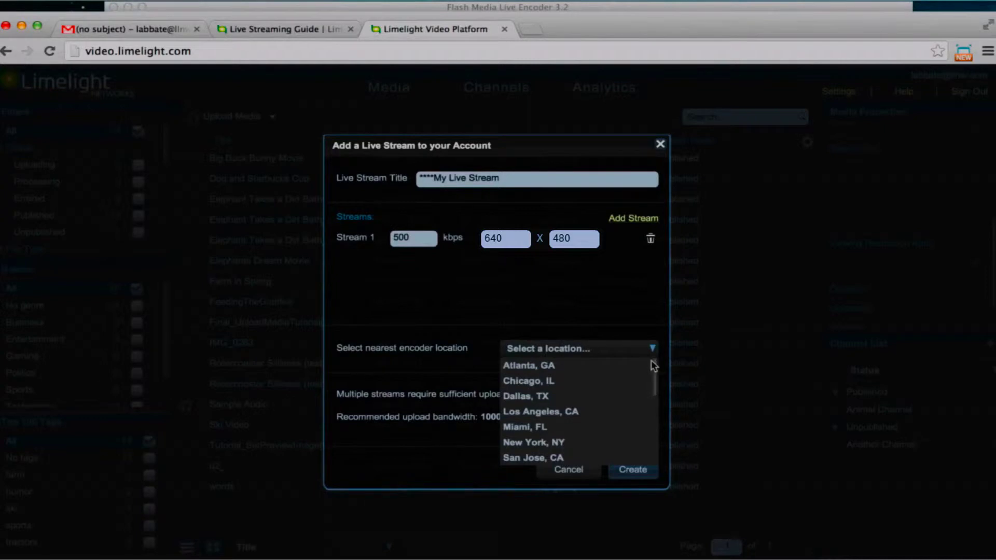
left_click_drag(651, 360, 649, 385)
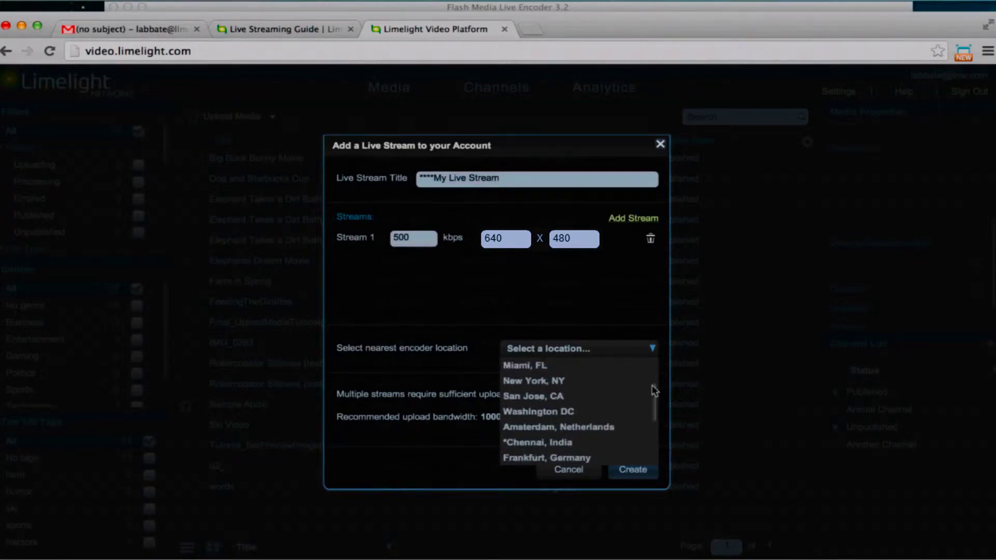
left_click(528, 396)
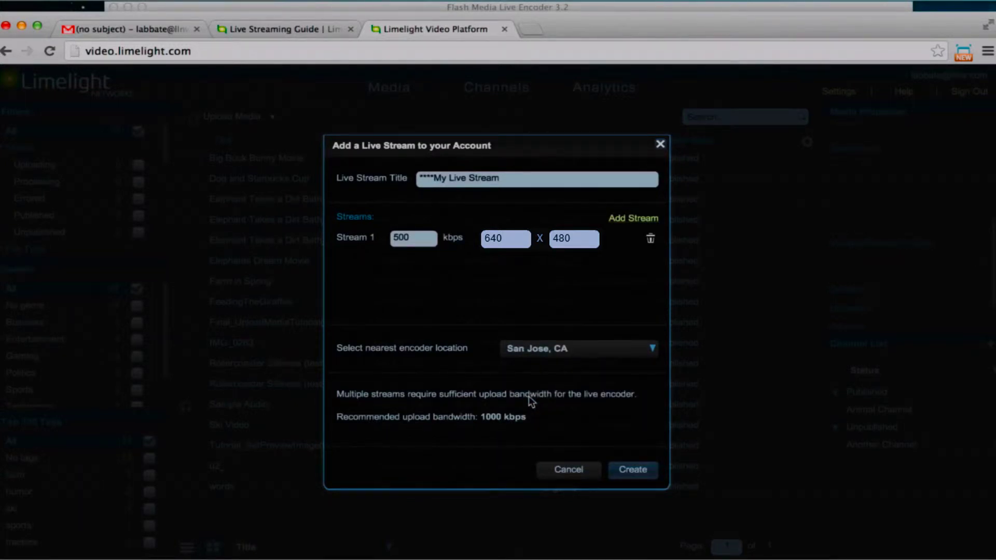
left_click(632, 469)
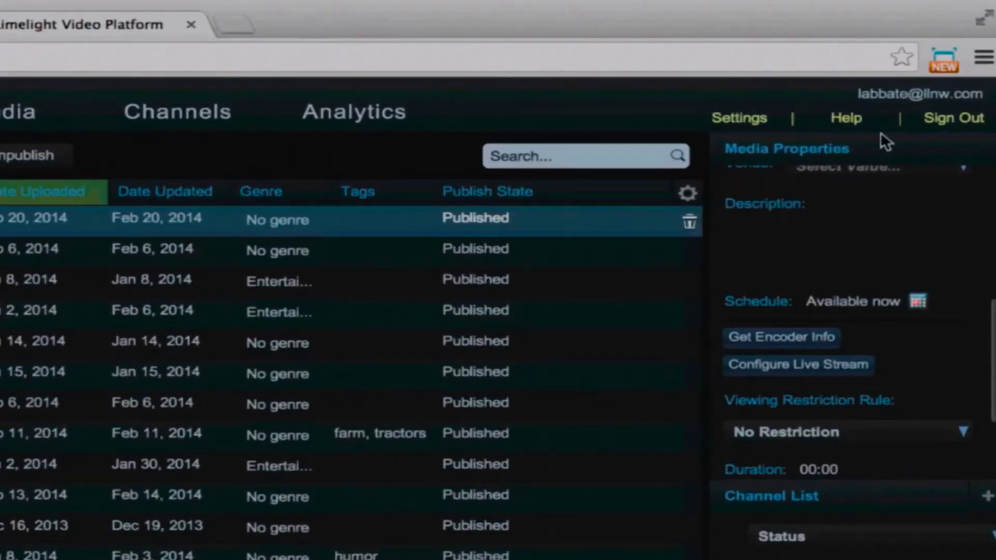
- Scroll the stream's Media Properties to the top and open its preview image settings
scroll(835, 130, "up", 3)
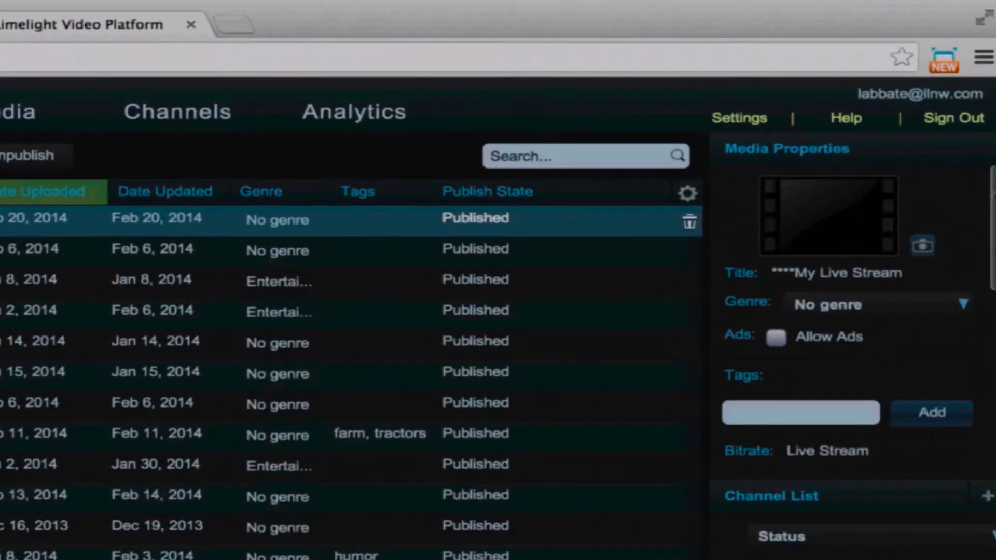
left_click(923, 245)
- Upload traffic.JPG from Pictures and save it as the stream's preview image
left_click(123, 537)
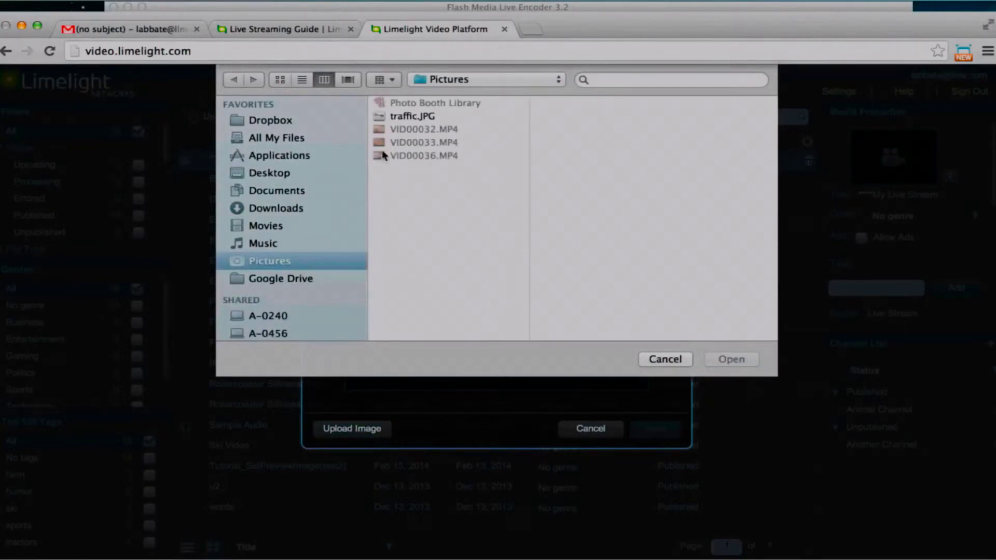
left_click(402, 115)
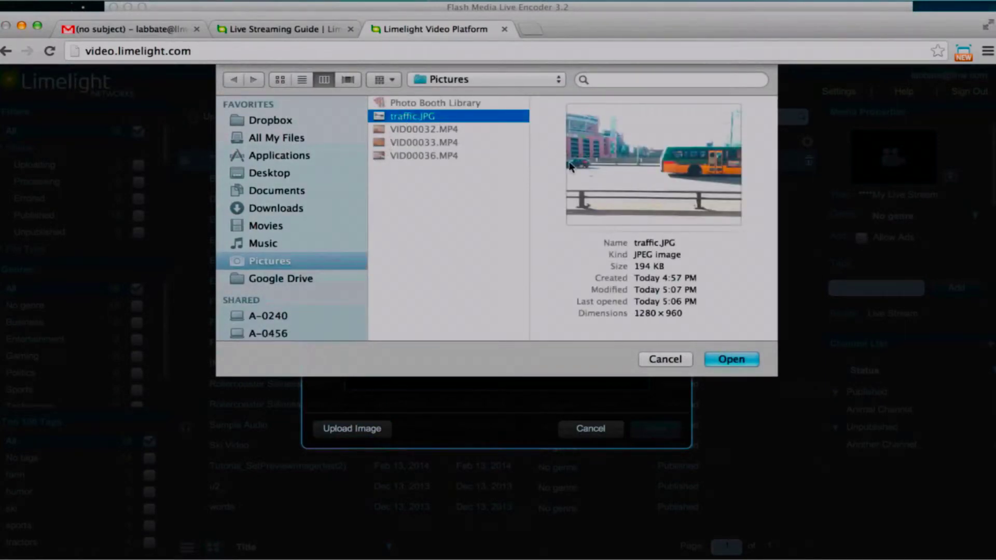
left_click(729, 359)
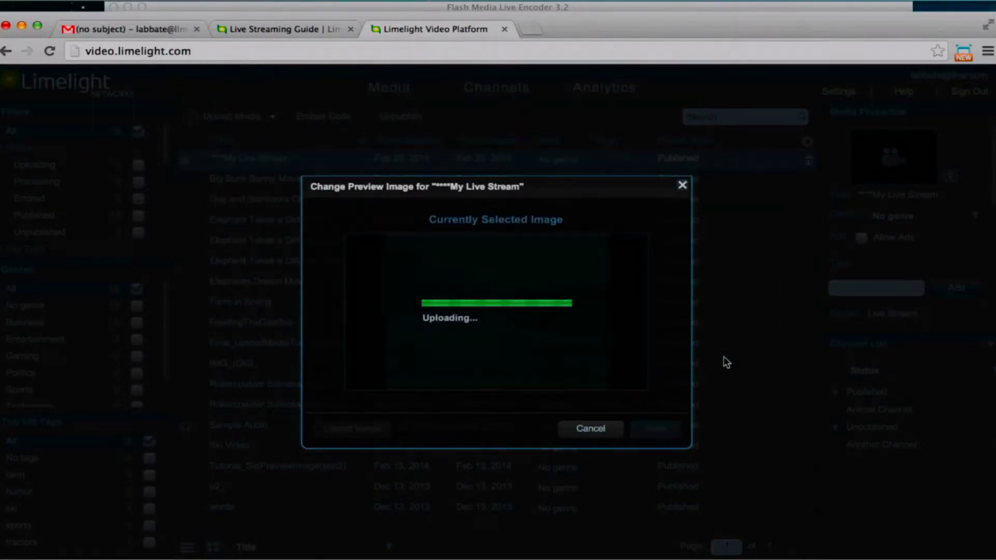
left_click(645, 429)
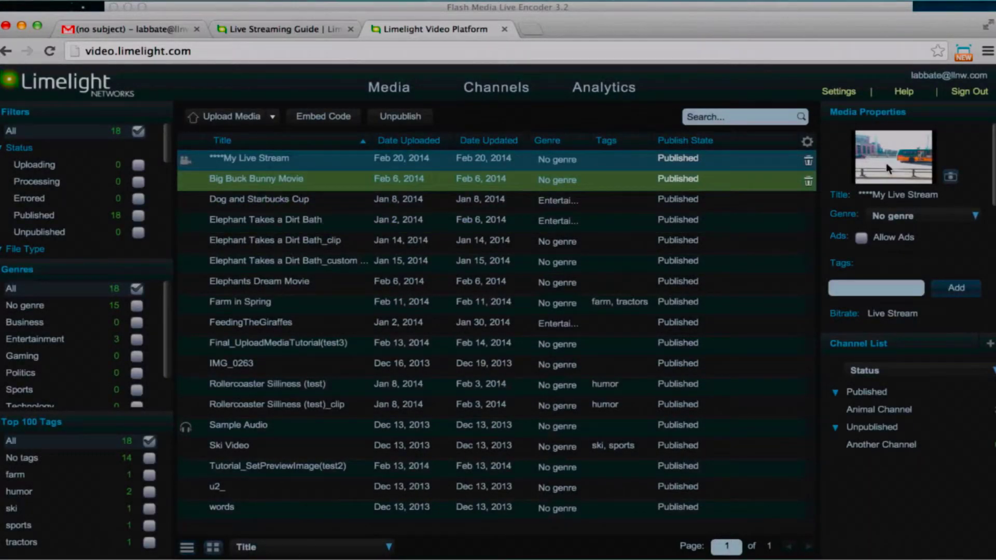
- Tag the live stream with 'traffic'
left_click(875, 288)
type("traffic")
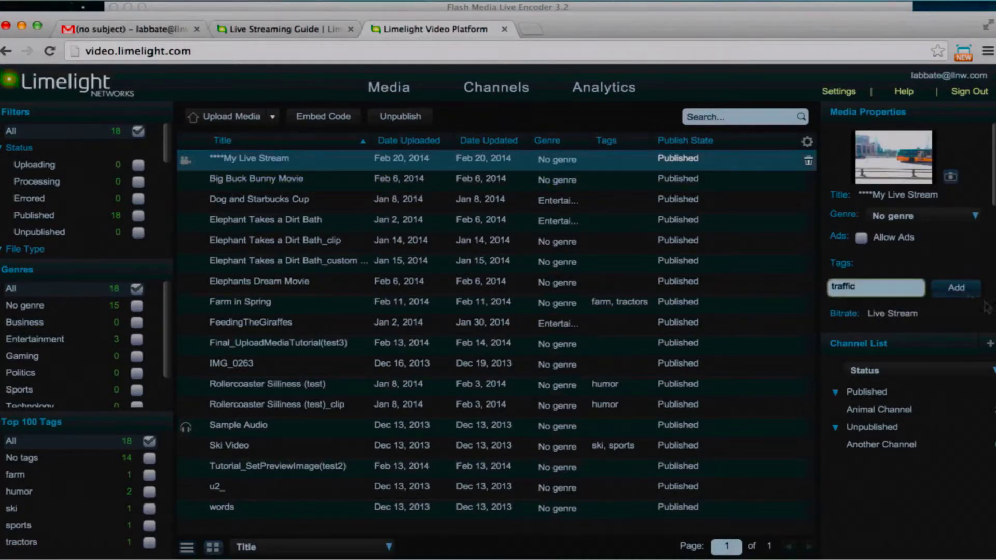
left_click(956, 287)
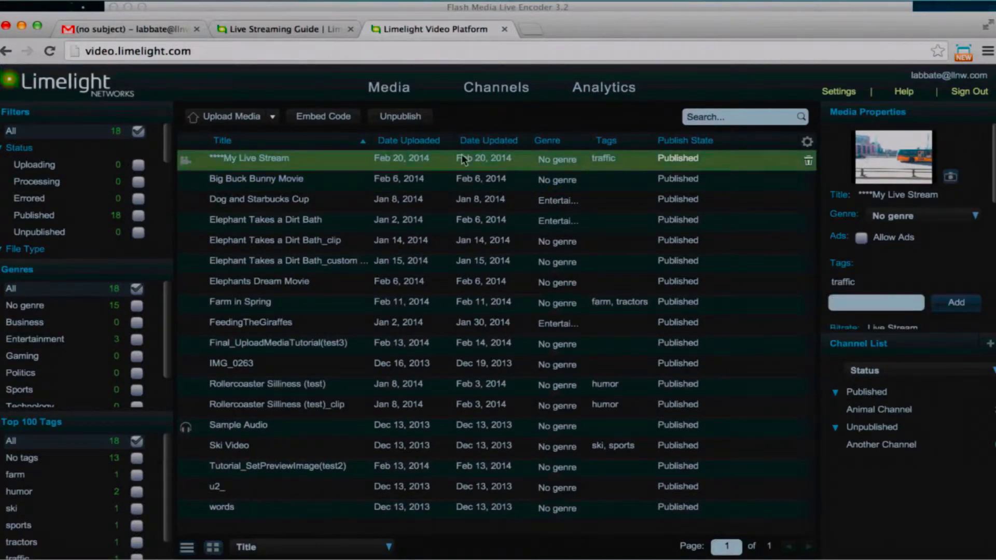
- Put the stream into a new channel, rename it Traffic, and reselect My Live Stream
left_click_drag(463, 159, 875, 343)
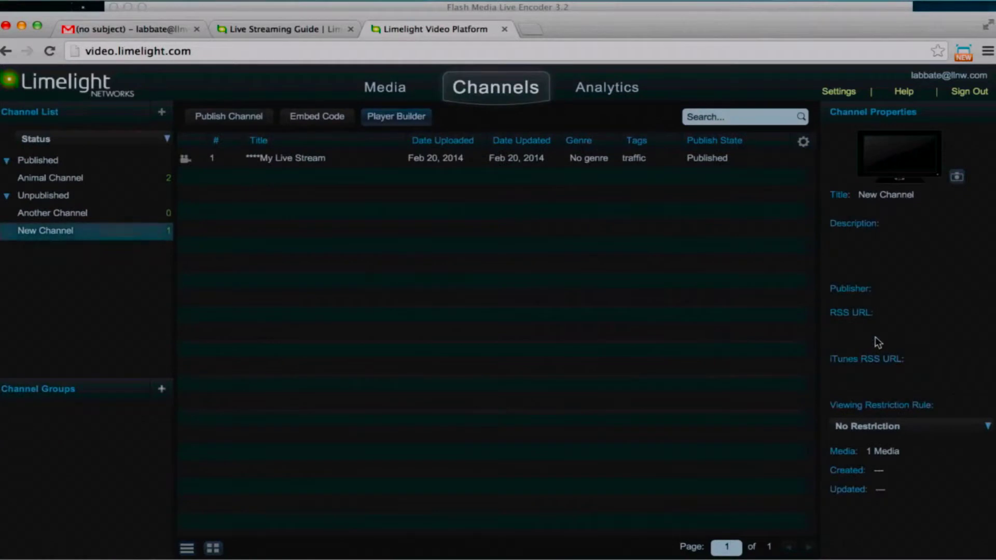
left_click(374, 96)
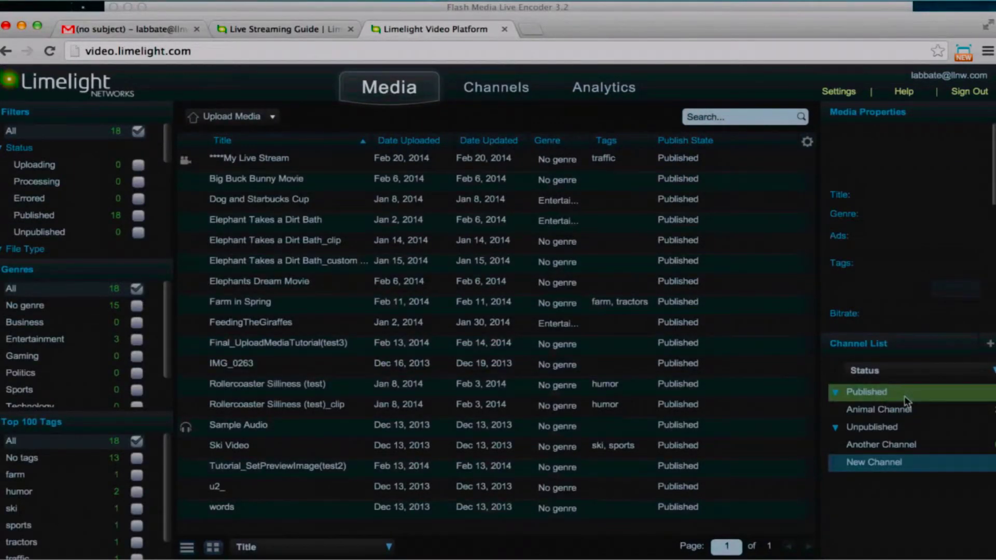
double_click(880, 465)
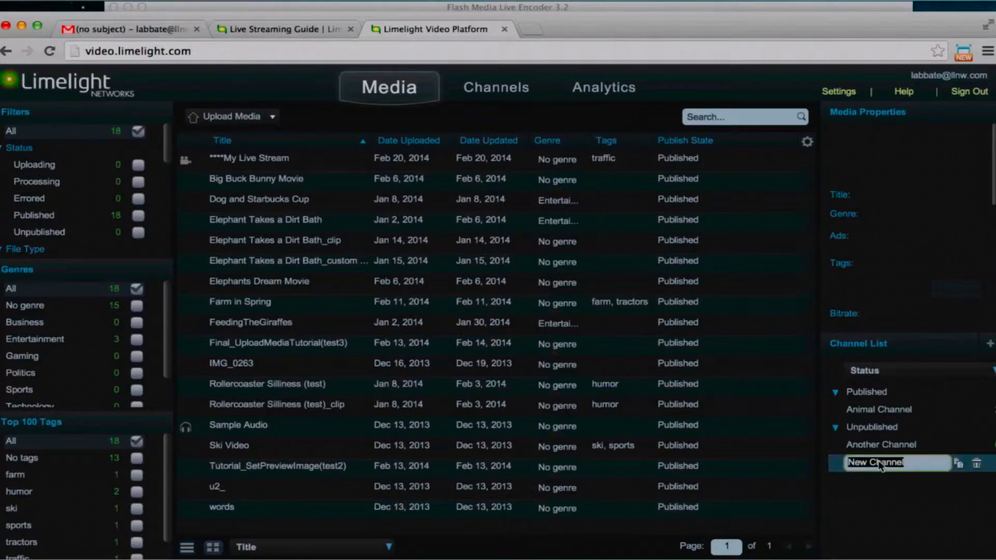
type("Tr")
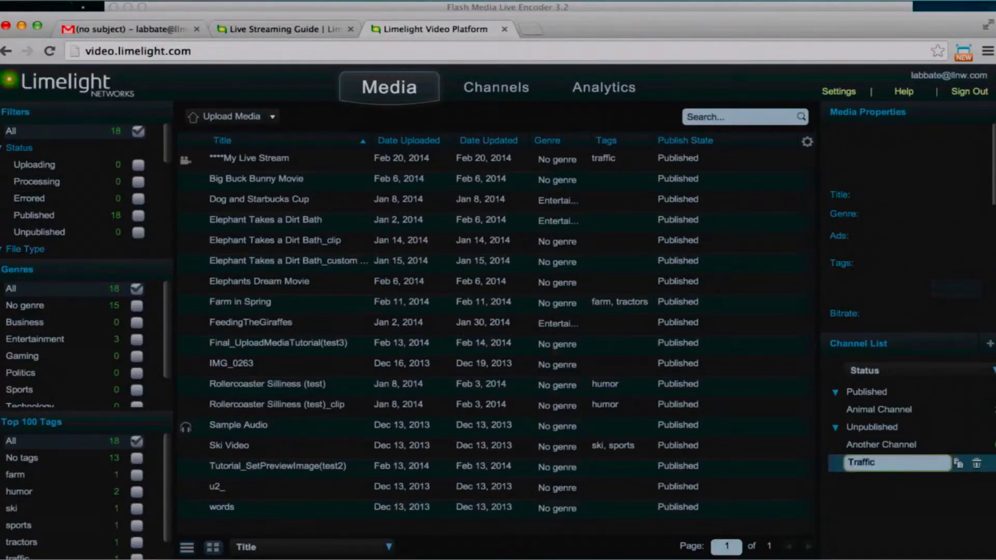
type("affic")
left_click(306, 159)
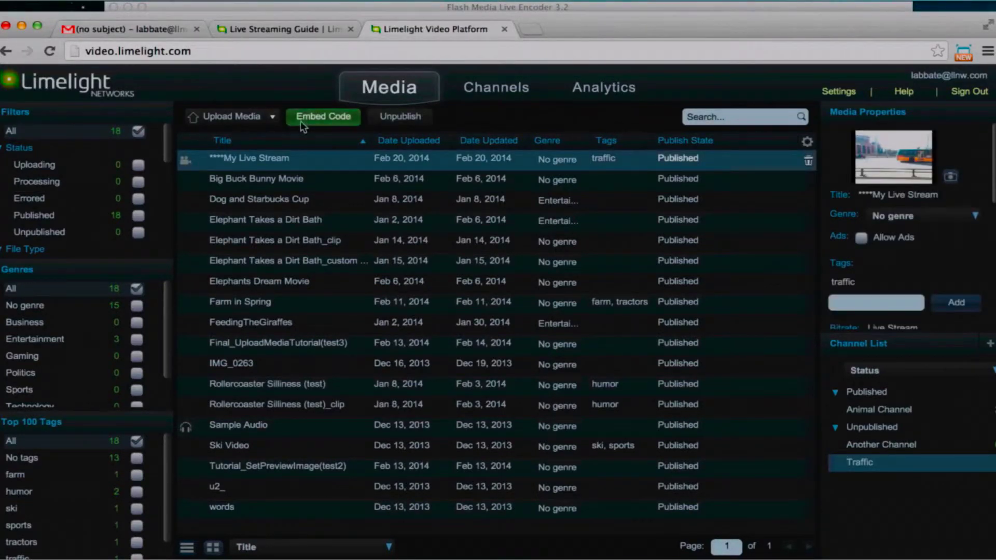
- Copy the stream's direct Link URL from the Embed Code options for a new browser tab
left_click(301, 120)
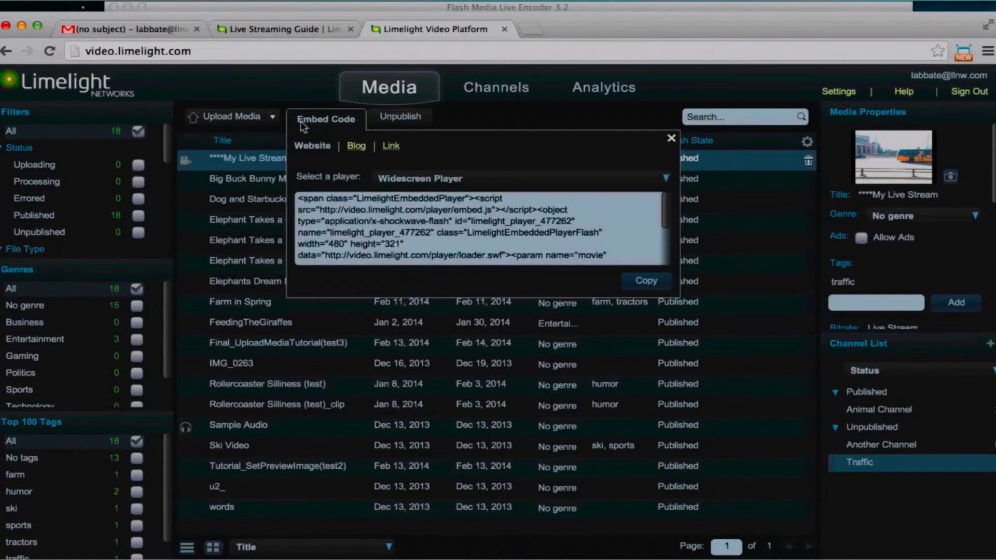
left_click(395, 147)
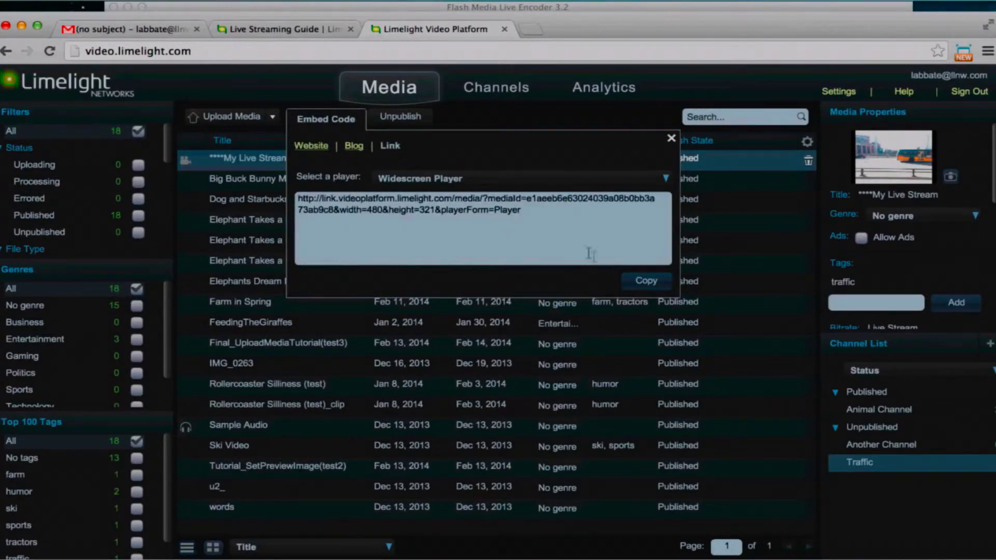
left_click(638, 285)
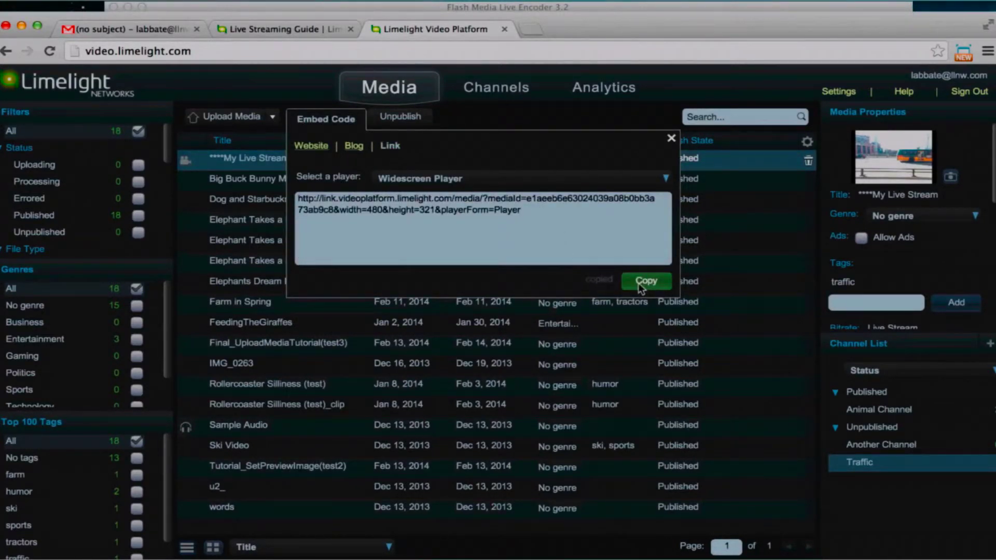
left_click(46, 5)
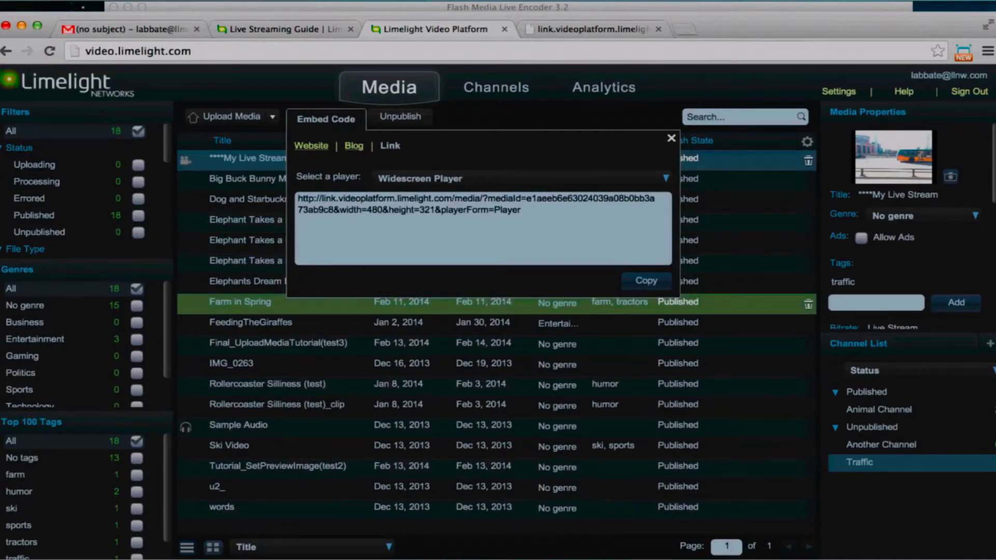
- Copy the Stream 1 name from the encoder info and return to Flash Media Live Encoder
key("Escape")
scroll(992, 283, "down", 5)
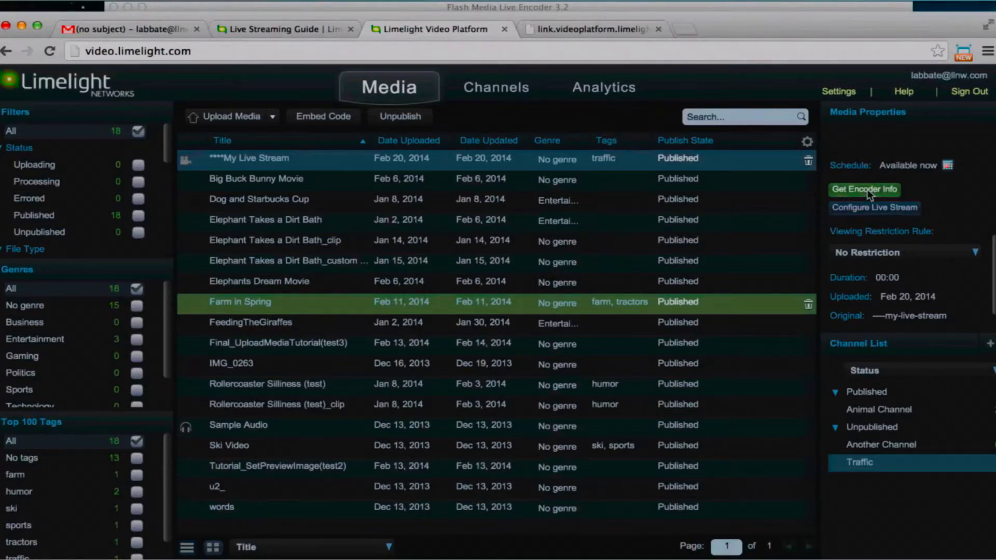
left_click(869, 192)
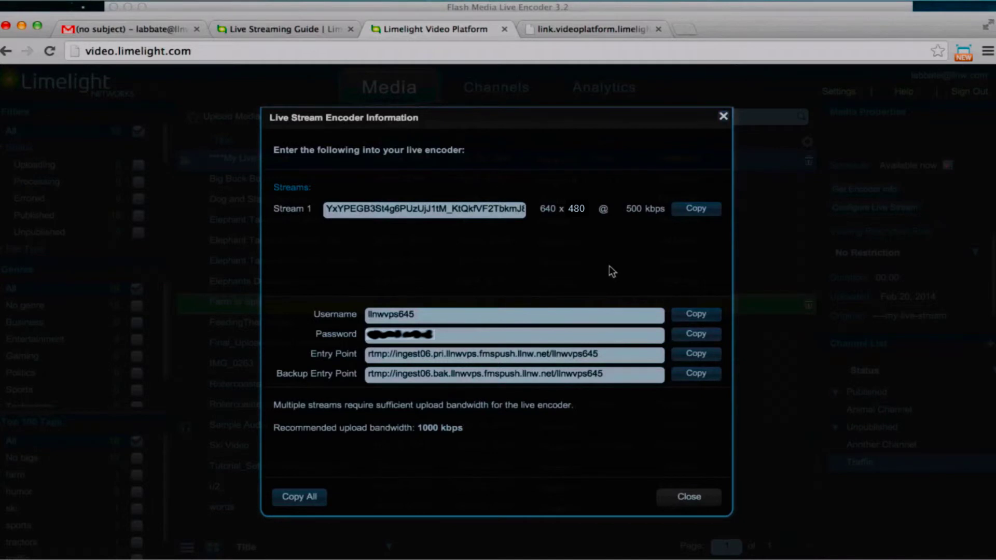
left_click(696, 208)
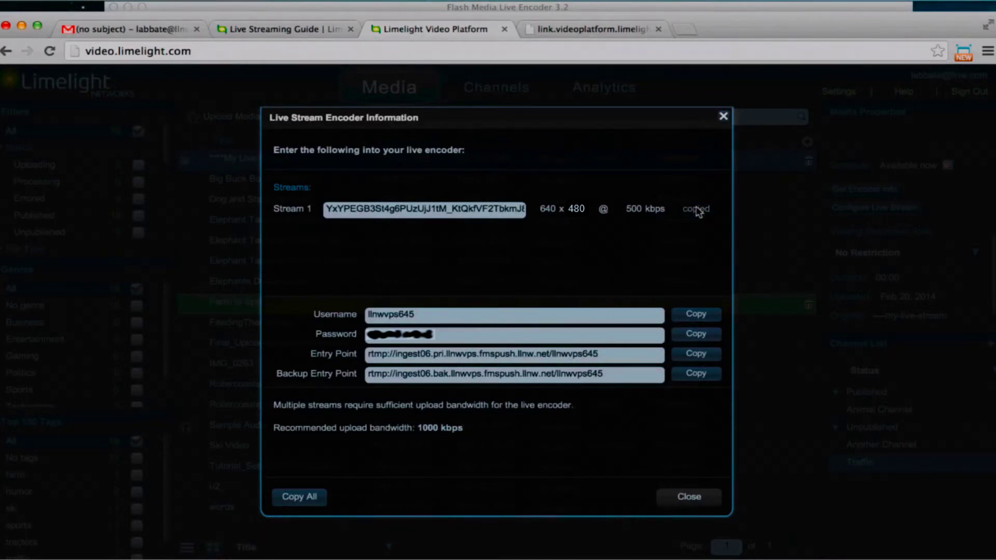
left_click(613, 8)
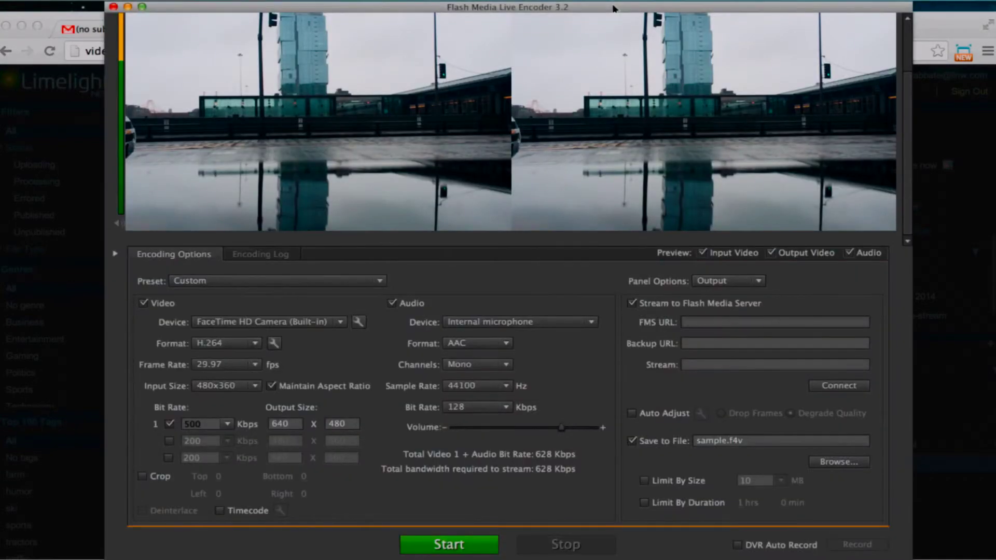
- Paste the stream name and backup entry point URL into the encoder and connect
left_click(711, 366)
key("super+v")
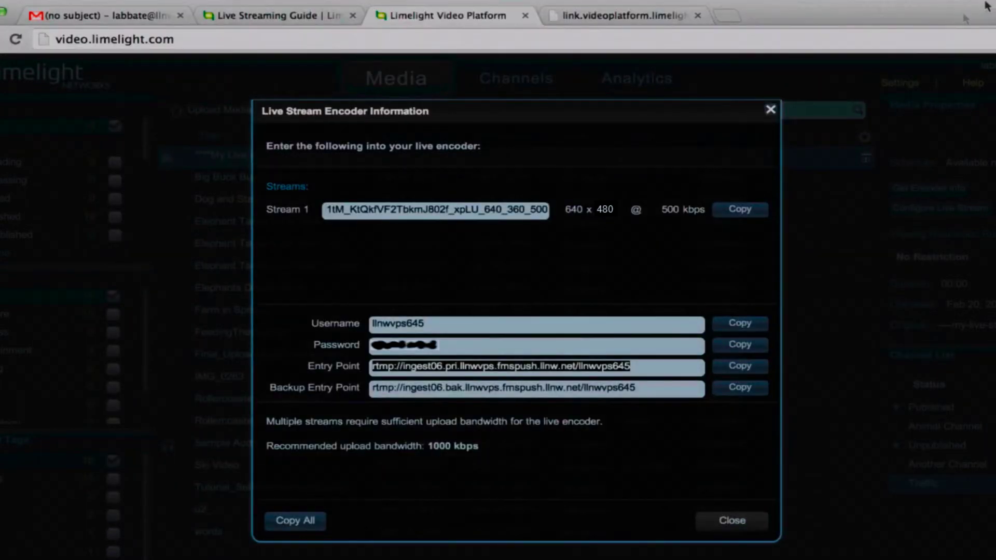
triple_click(589, 392)
left_click(588, 393)
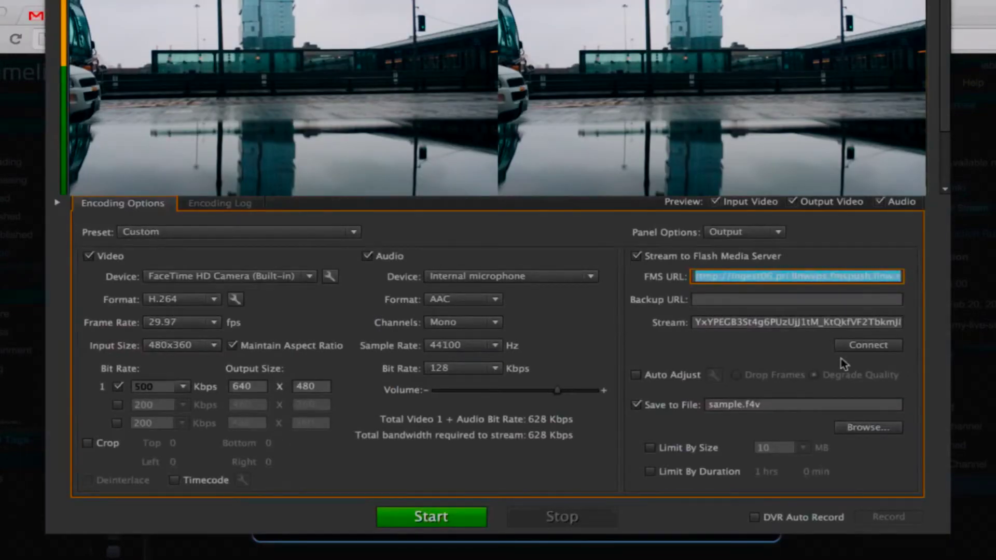
left_click(753, 300)
key("super+v")
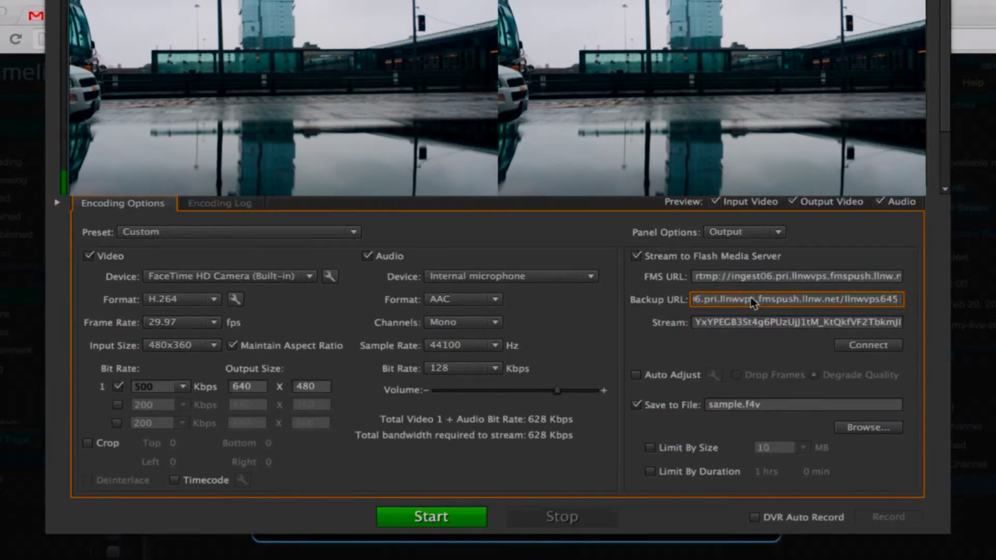
left_click(868, 345)
- Copy the account username from the Limelight encoder details
key("super+Tab")
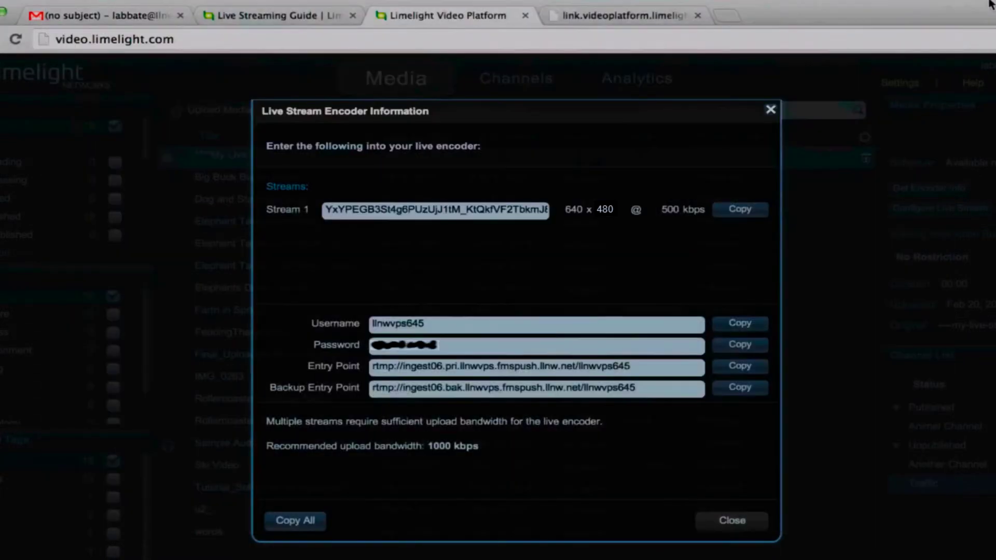
double_click(425, 323)
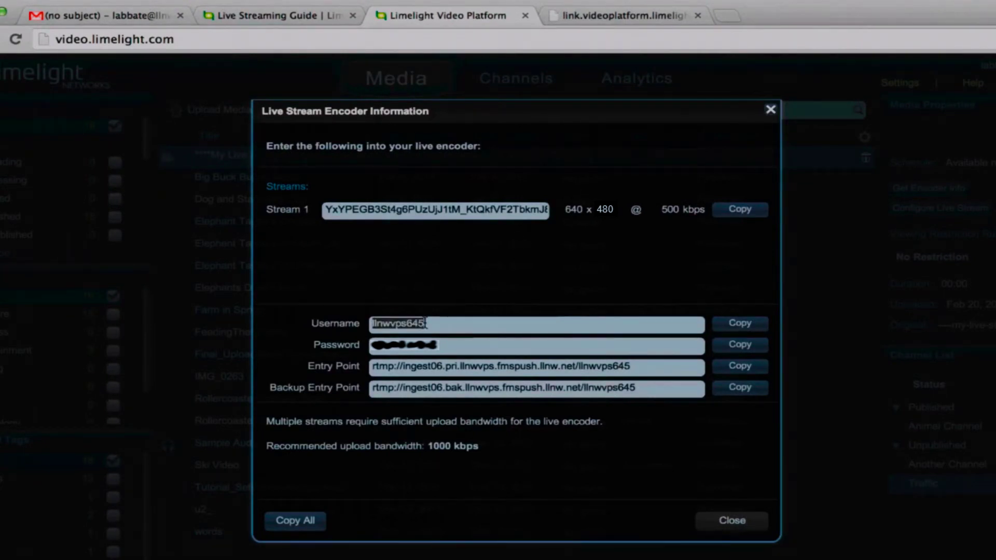
left_click(734, 323)
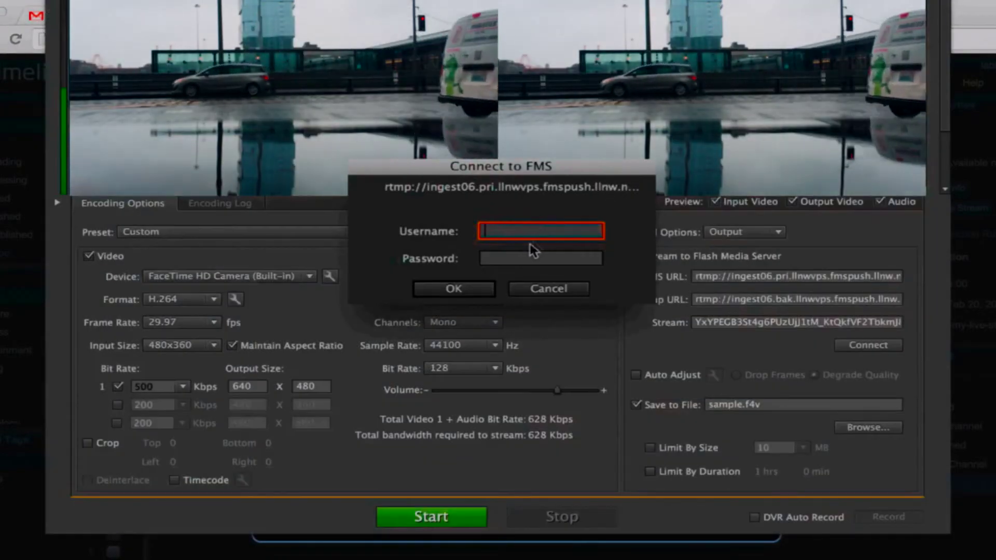
- Paste the account username and password into the Connect to FMS prompt and confirm
key("super+v")
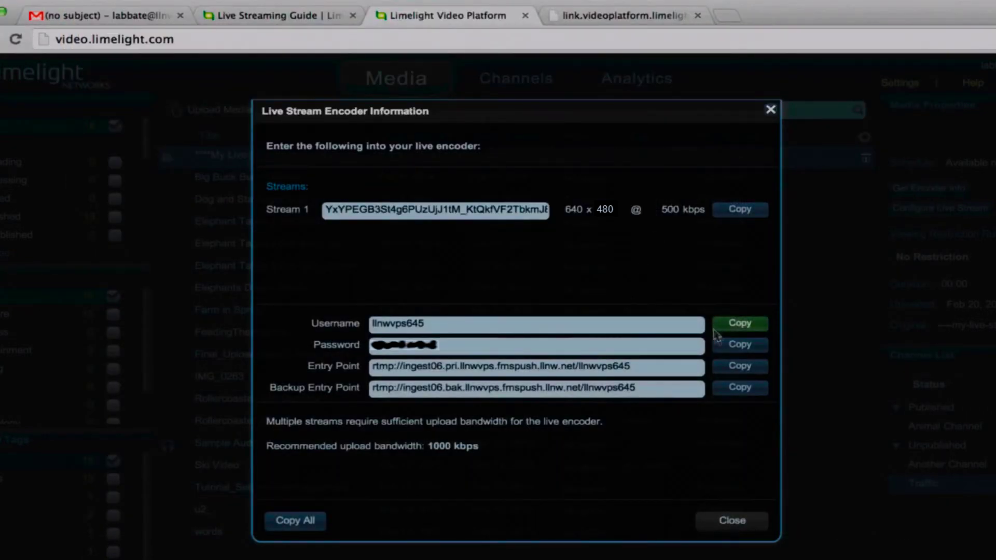
left_click(738, 347)
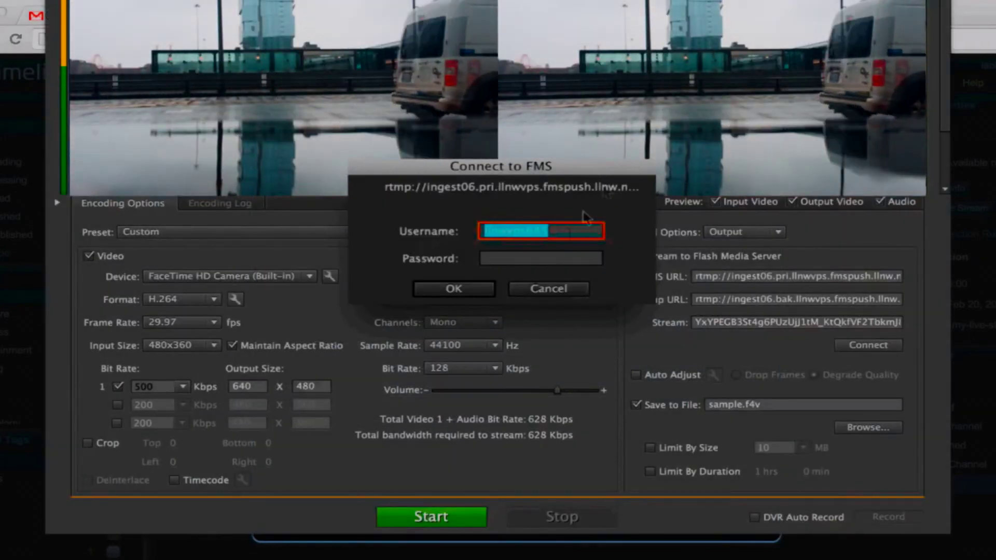
left_click(558, 260)
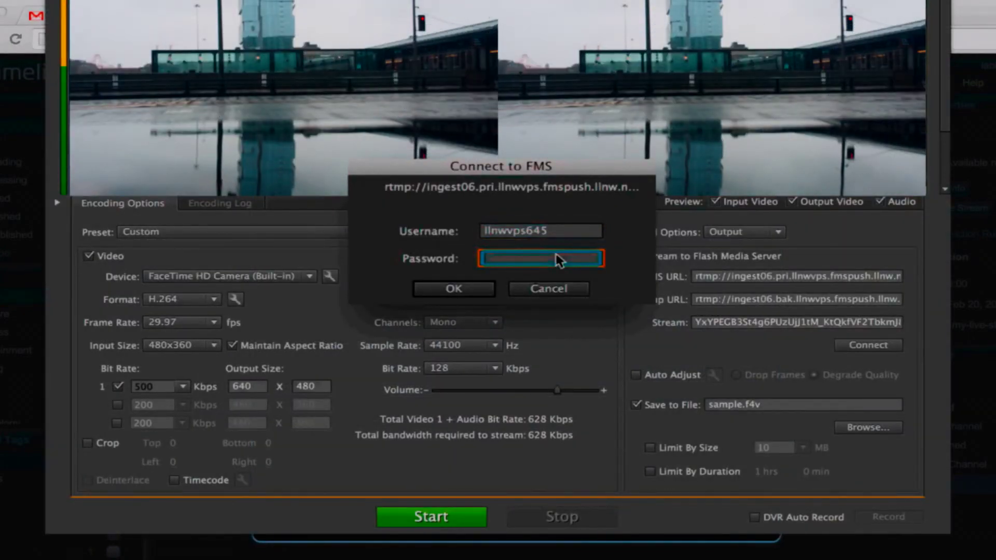
key("super+v")
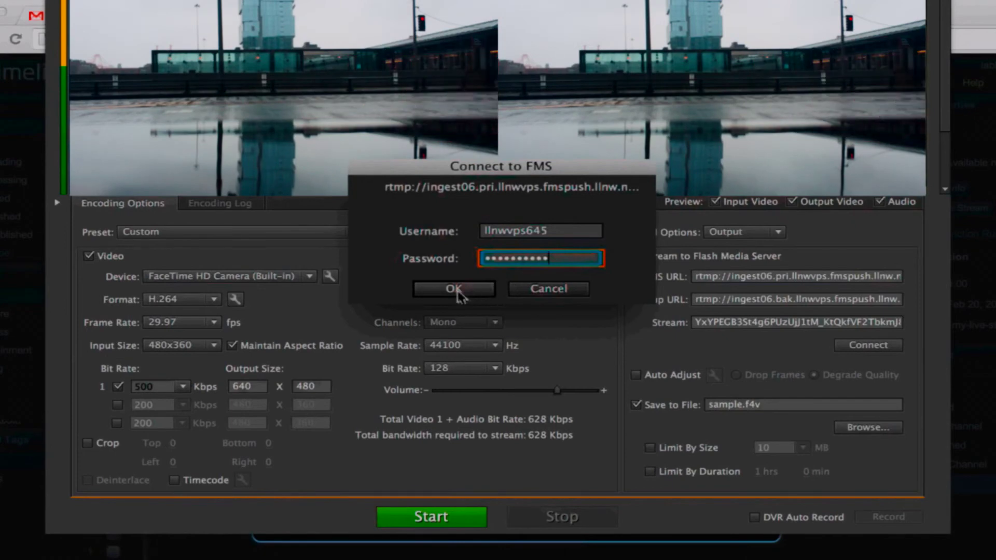
left_click(452, 290)
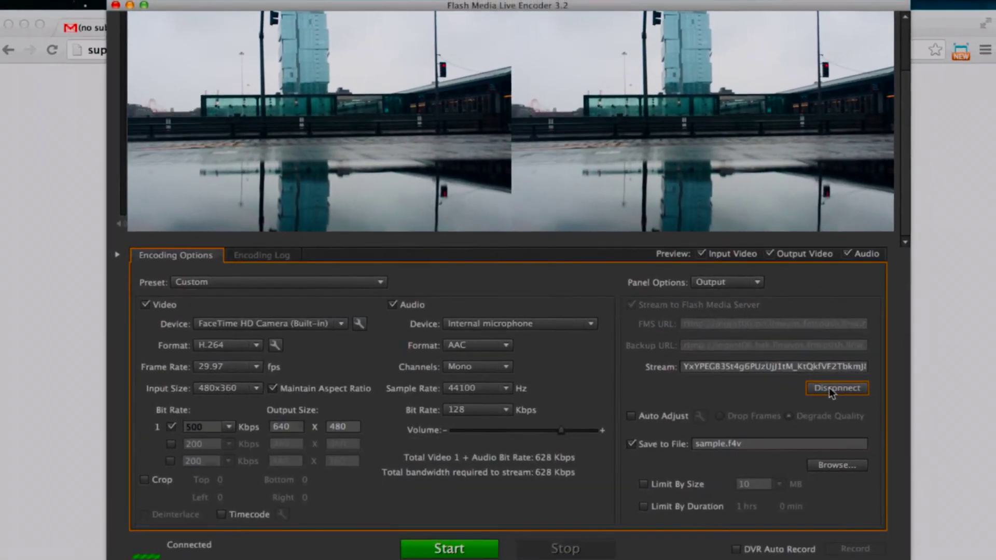
- Start encoding the camera feed, streaming to the Limelight primary and backup servers while saving to file
left_click(432, 552)
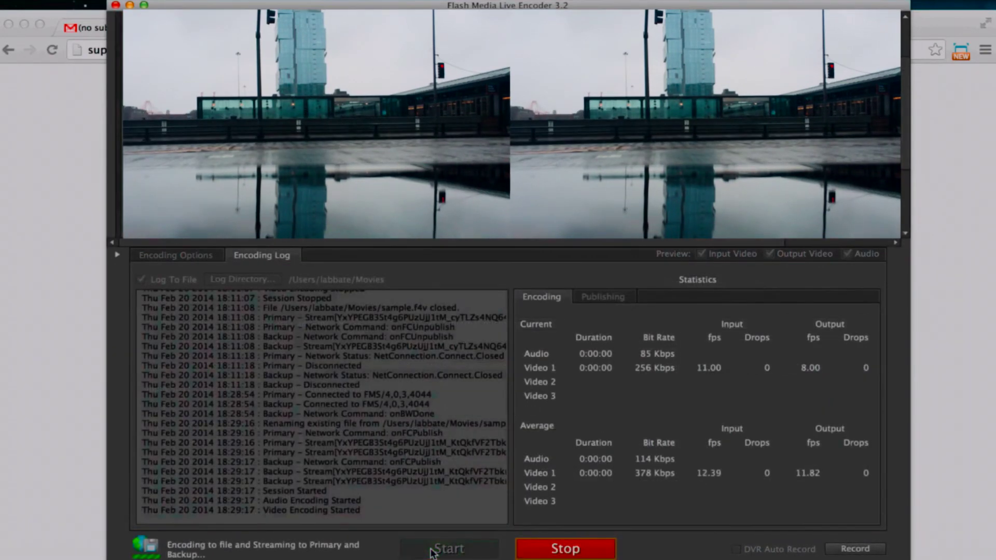